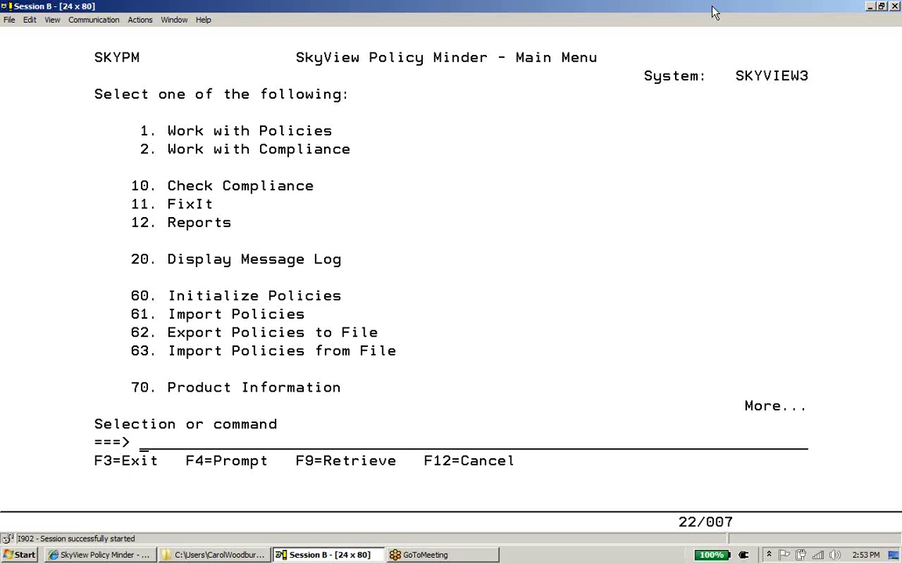
Open the User Profiles (*USRPRF) category for working with policies.
text(1)
key(Return)
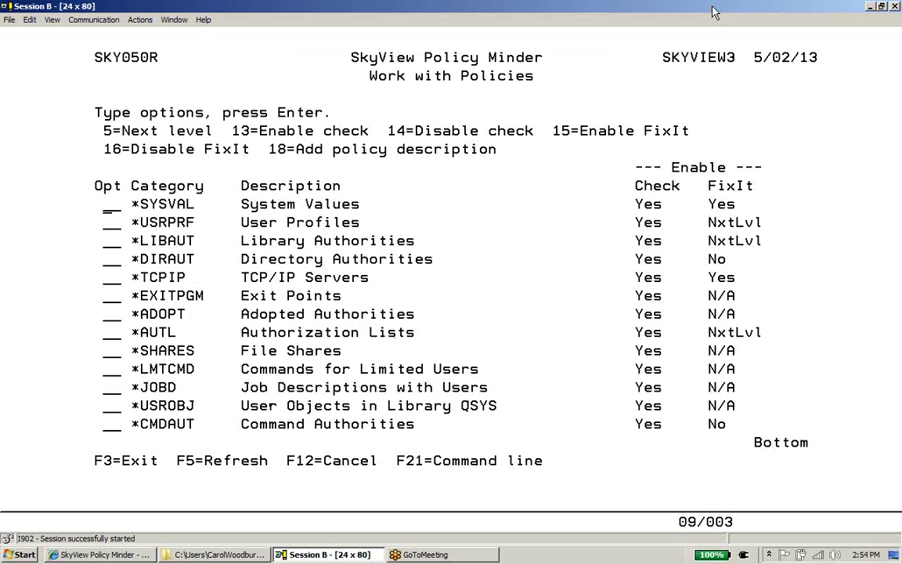
key(Down)
text(5)
key(Return)
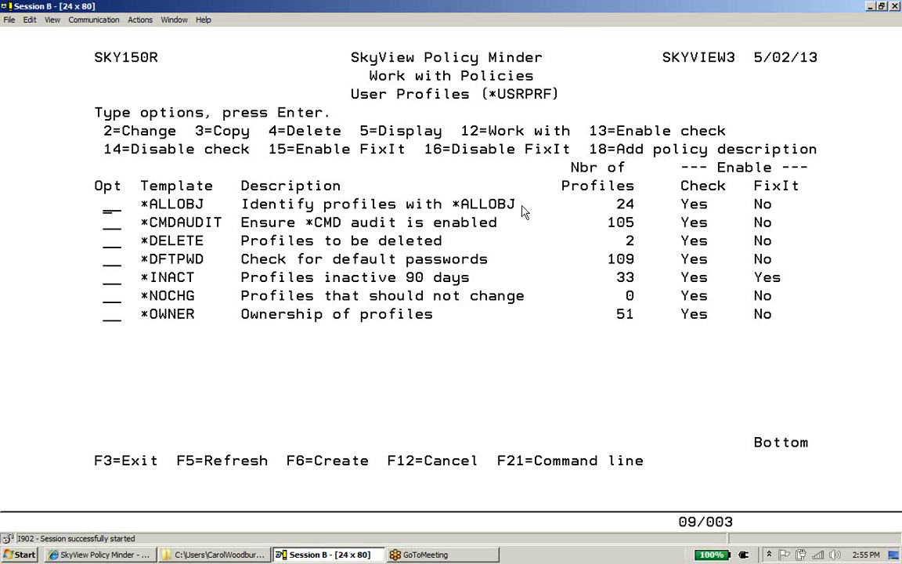
Open the *INACT template for changing, review its include and omit items, and return to the template list.
key(Down)
key(Down)
key(Down)
key(Down)
text(2)
key(Return)
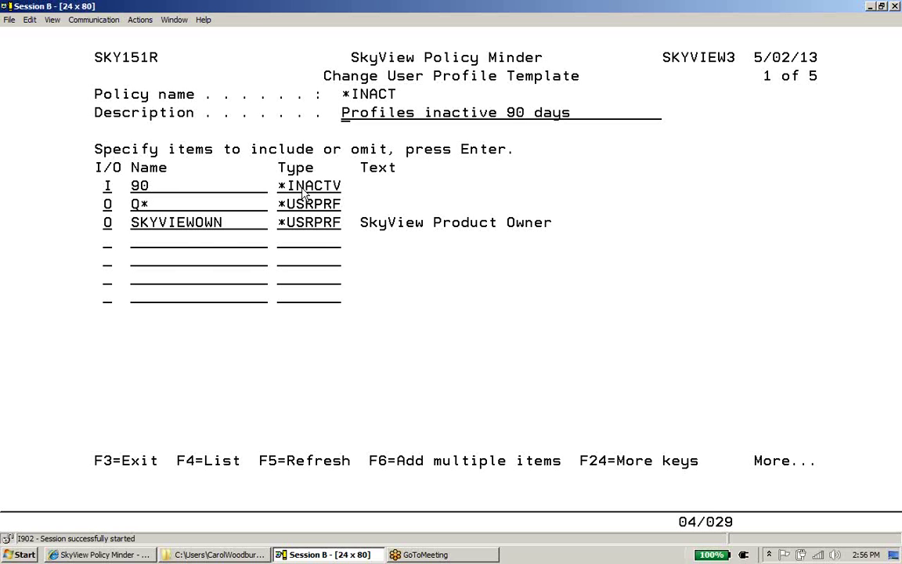
key(F3)
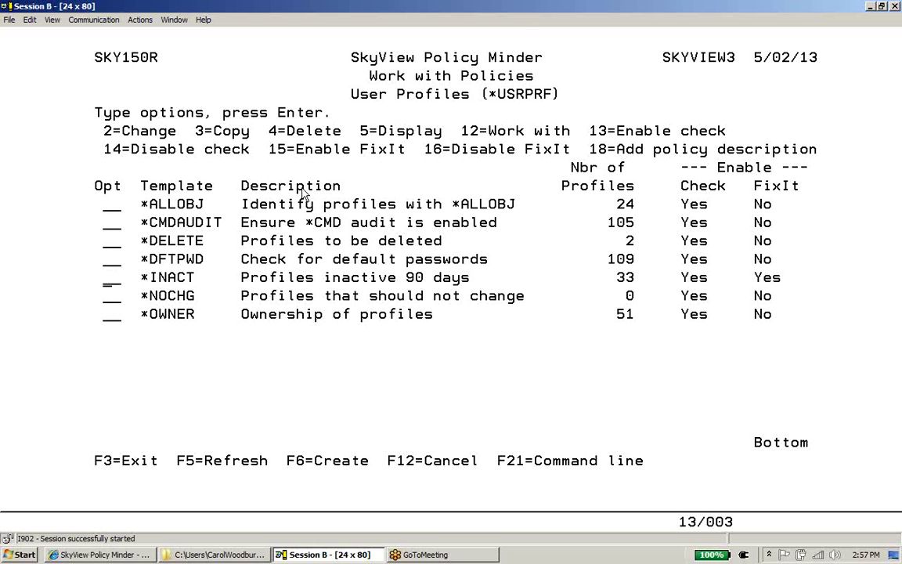
Add the policy description "implementing PCI DSS Section blah, blah, omitting profiles that should never been status of *DISABLED." to the *INACT template.
text(18)
key(Return)
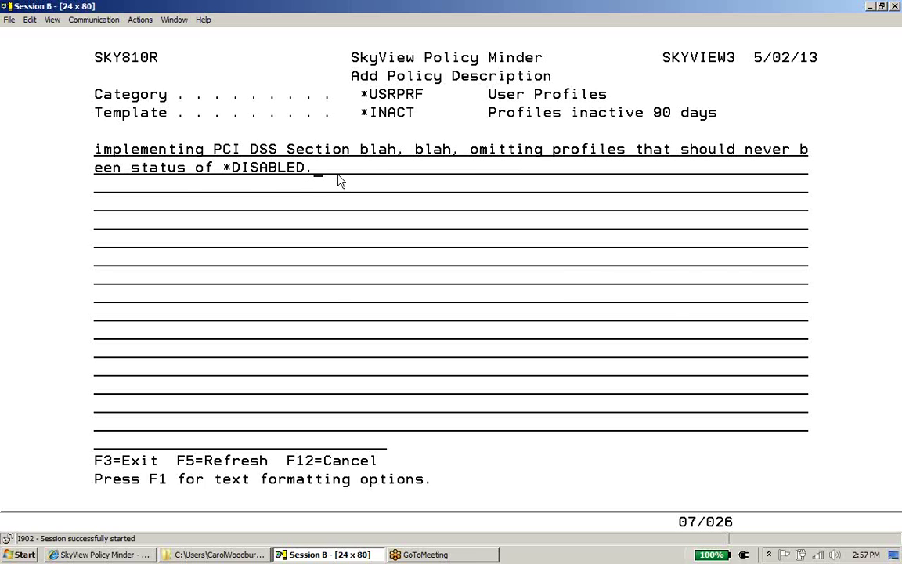
key(Return)
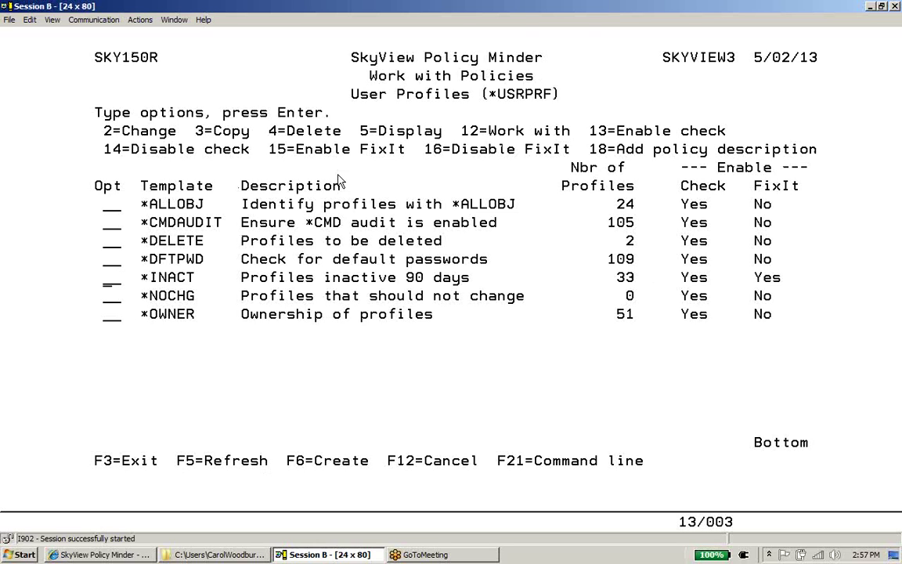
Open the *DELETE template for changing and set its included *INACTV item to 180.
key(Up)
key(Up)
text(2)
key(Return)
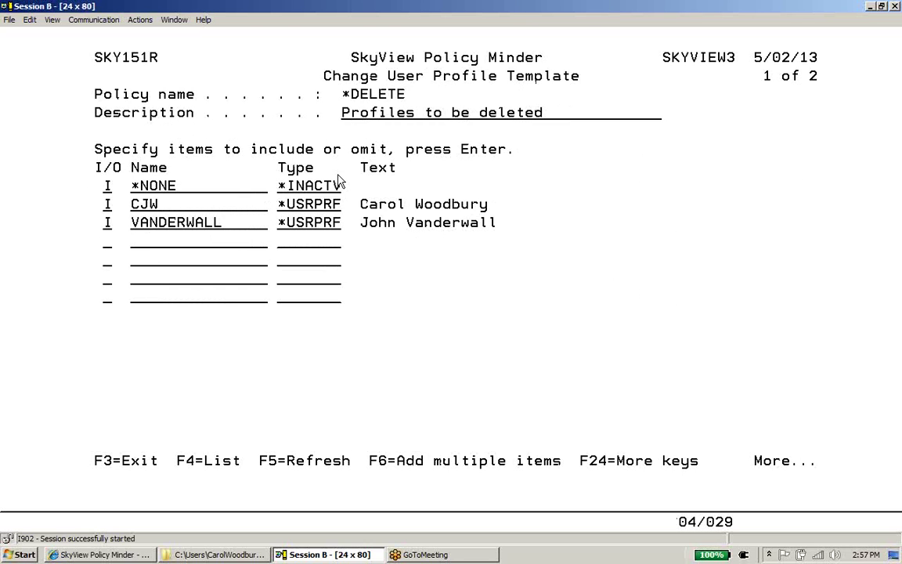
click(135, 195)
text(180)
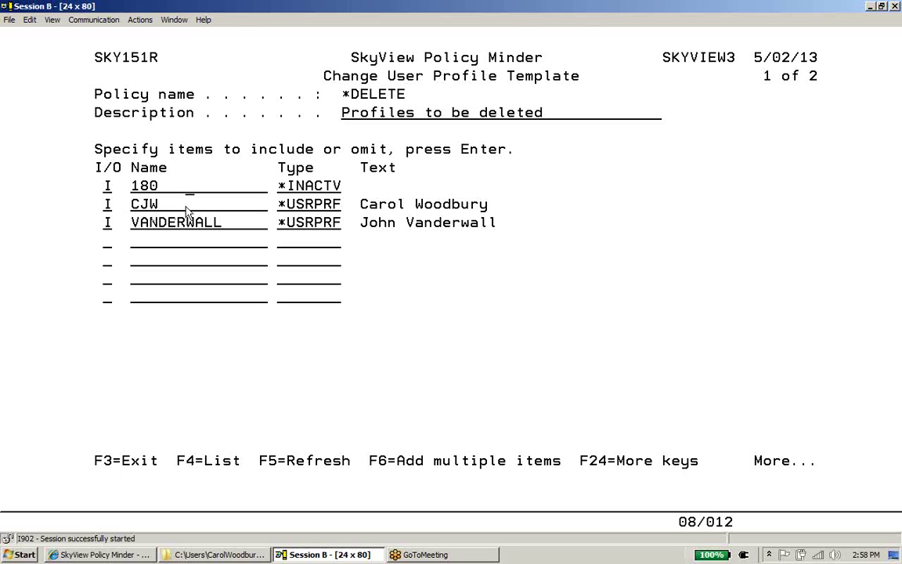
Add two omit items to the *DELETE template: Q* and *ALL with type *GROUP.
click(107, 247)
text(O)
text(Q*)
click(109, 267)
text(O *ALL)
key(Tab)
text(*GROUP)
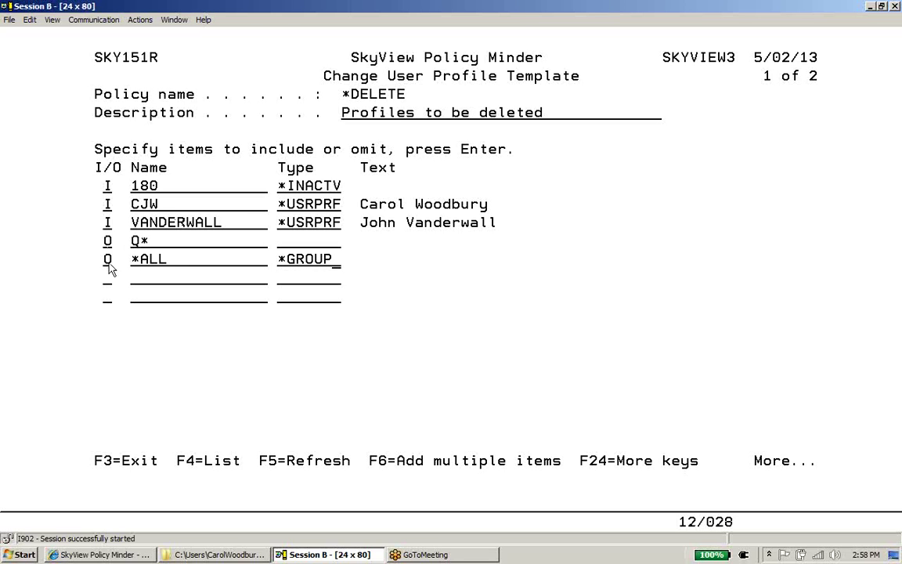
key(Return)
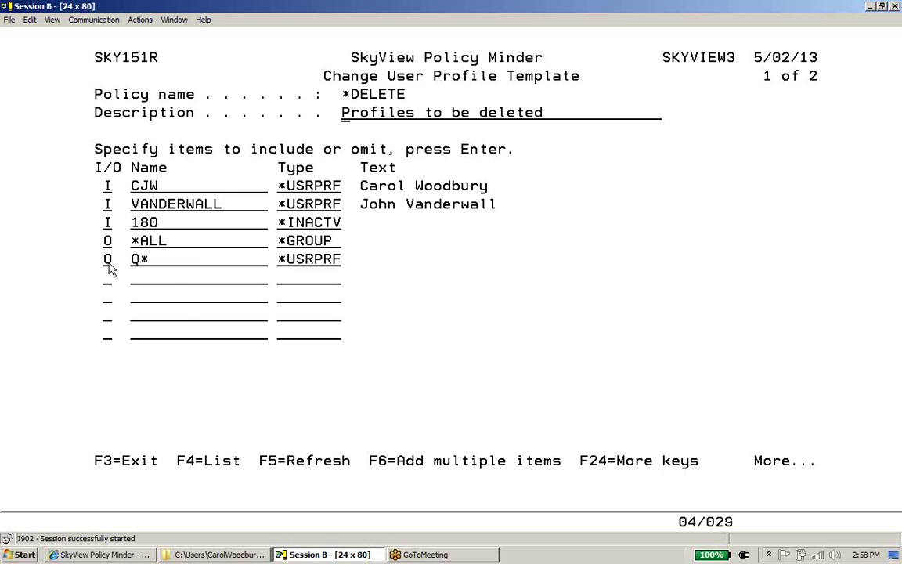
Review the FixIt delete user profile options of the *DELETE template and exit to the template list.
key(Page_Down)
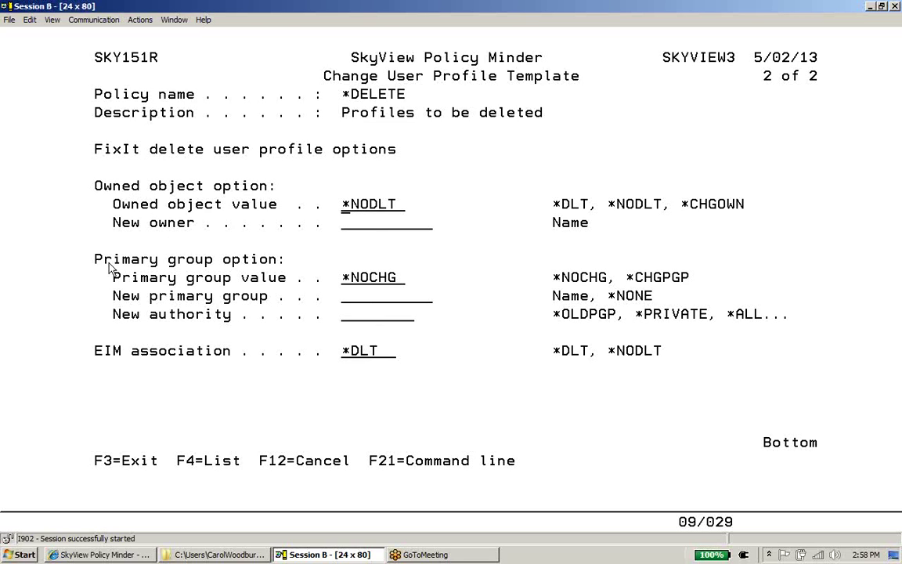
key(Page_Up)
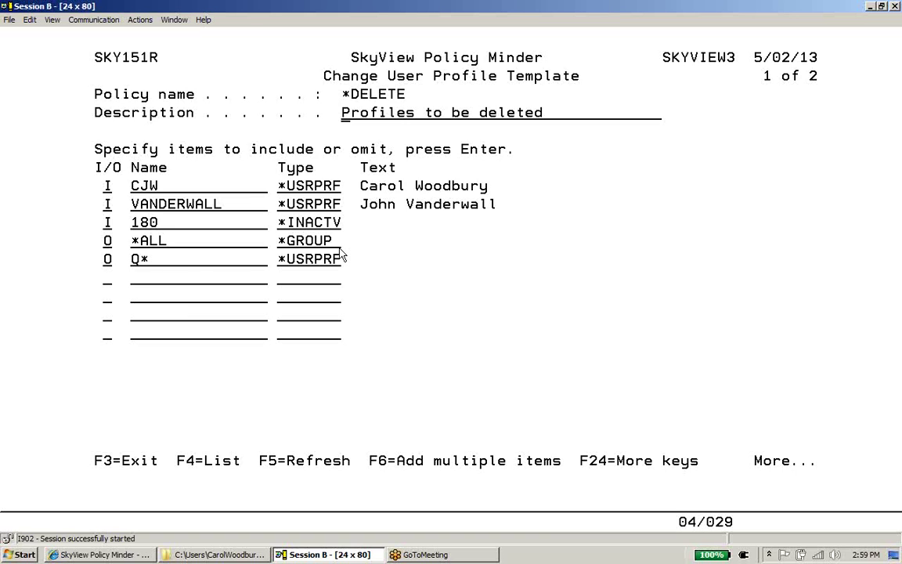
key(F3)
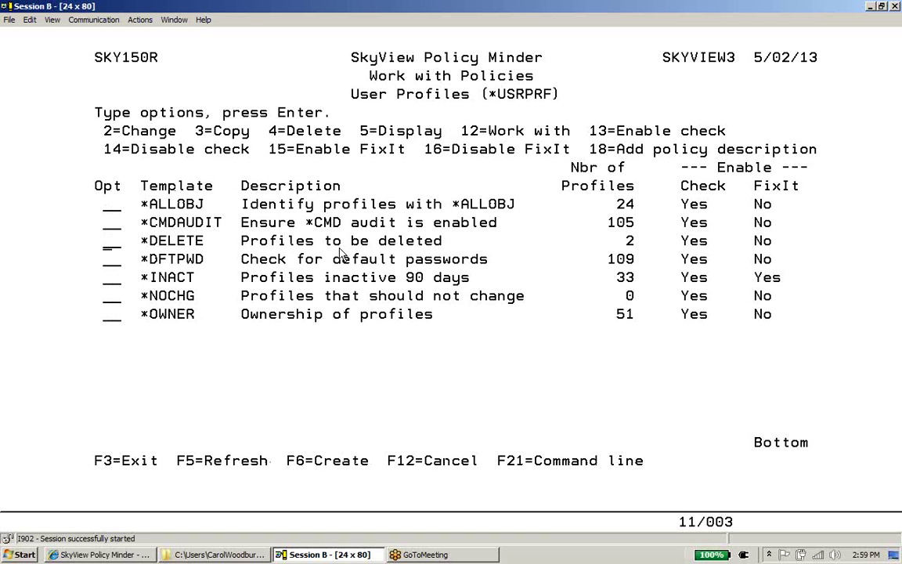
Start a new user profile template GRPMBRS with the description "Group members" and include the item SUPERGROUP.
key(F6)
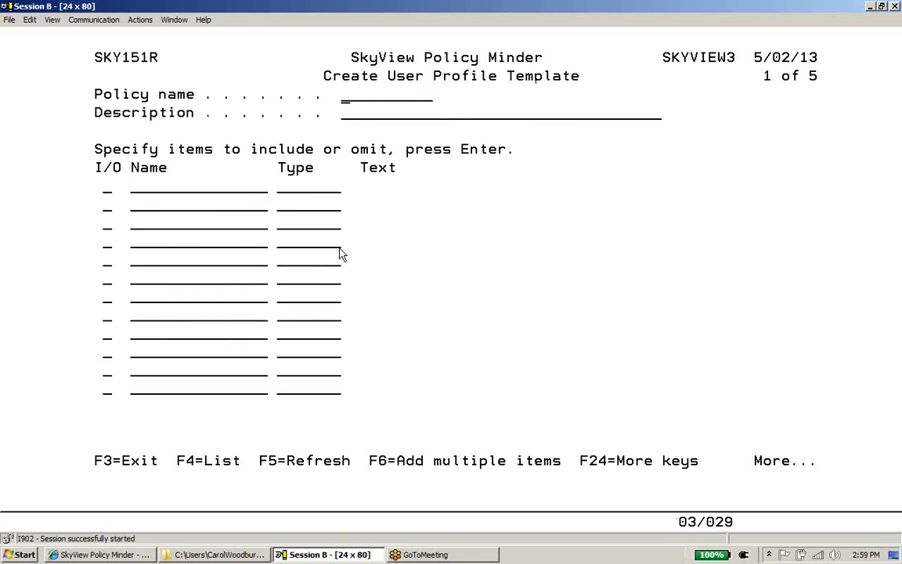
text(GRPMBRS)
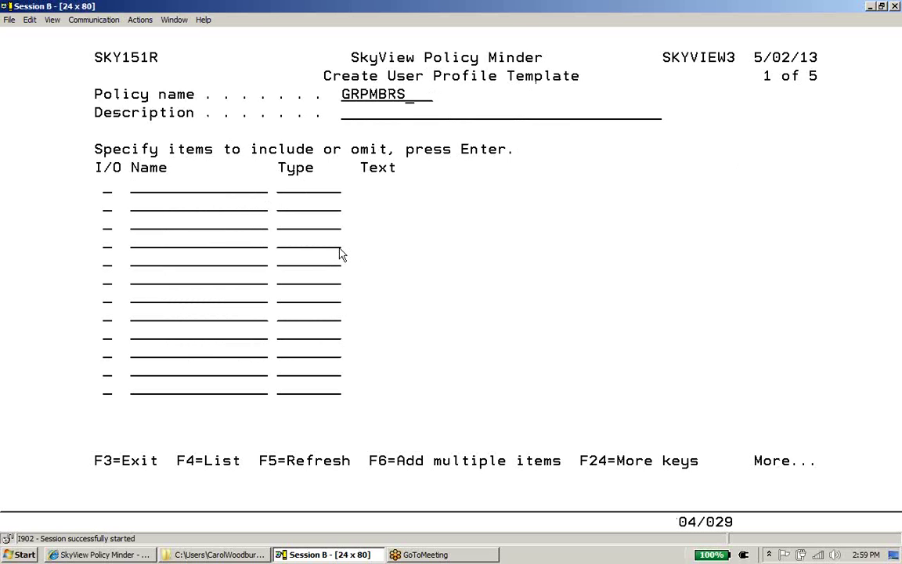
text(Group members)
key(Tab)
text(I)
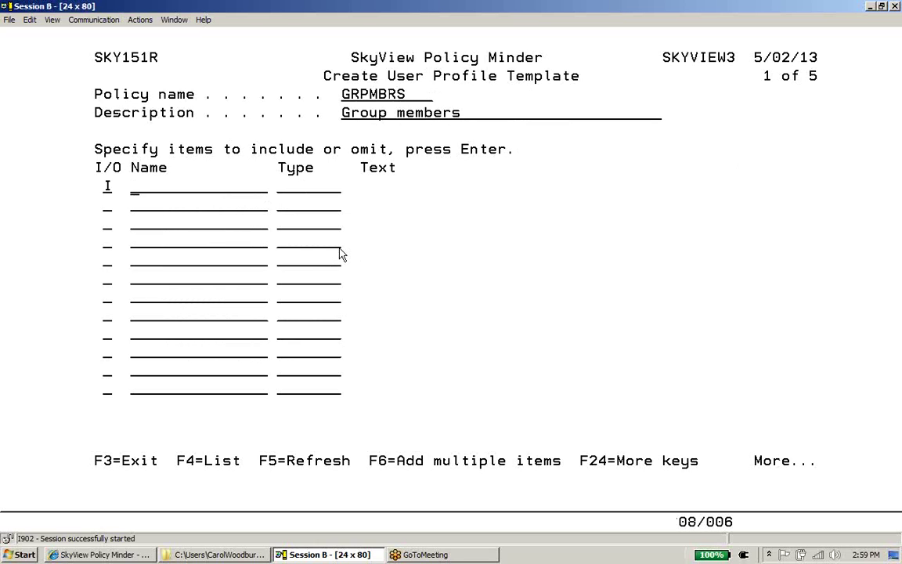
text(SUPERGROUP)
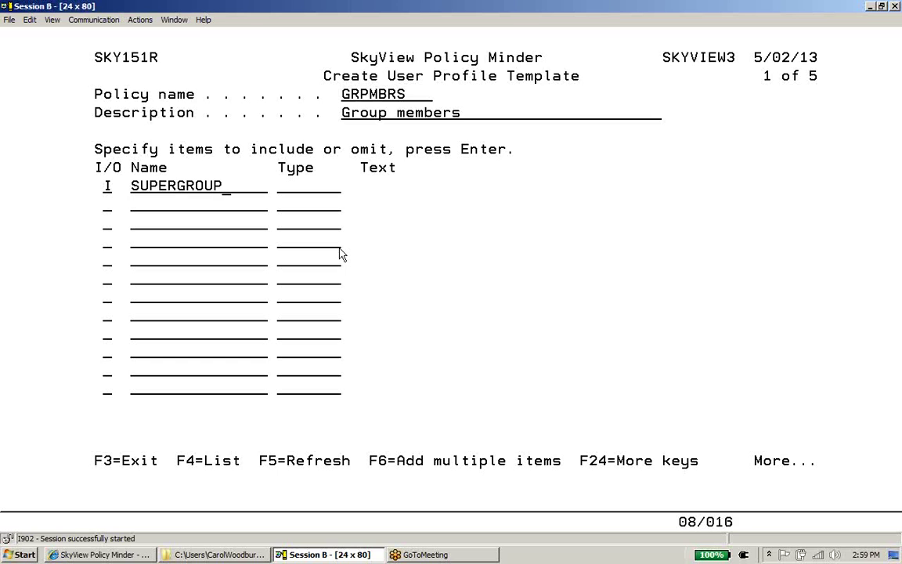
key(Return)
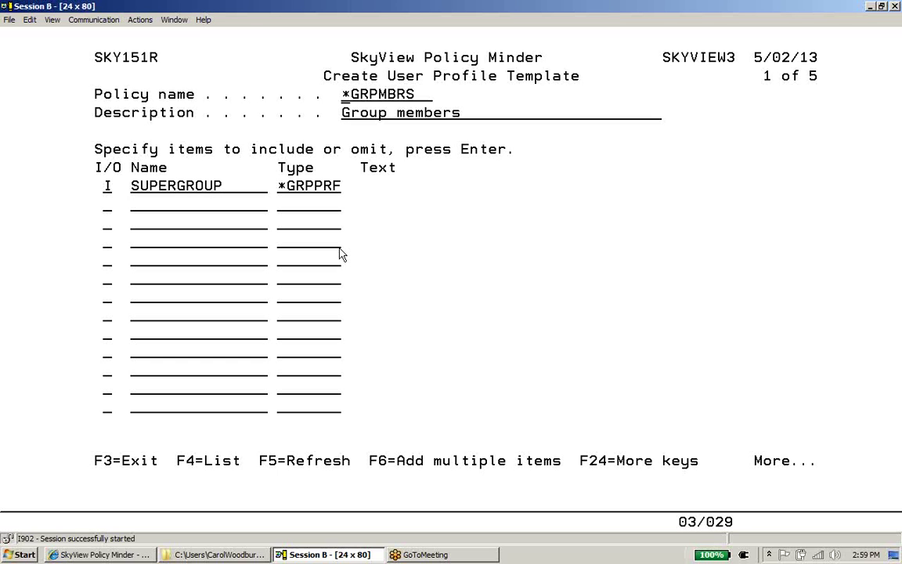
Set the supplemental groups and special authorities policies of the new template to *NONE.
key(Return)
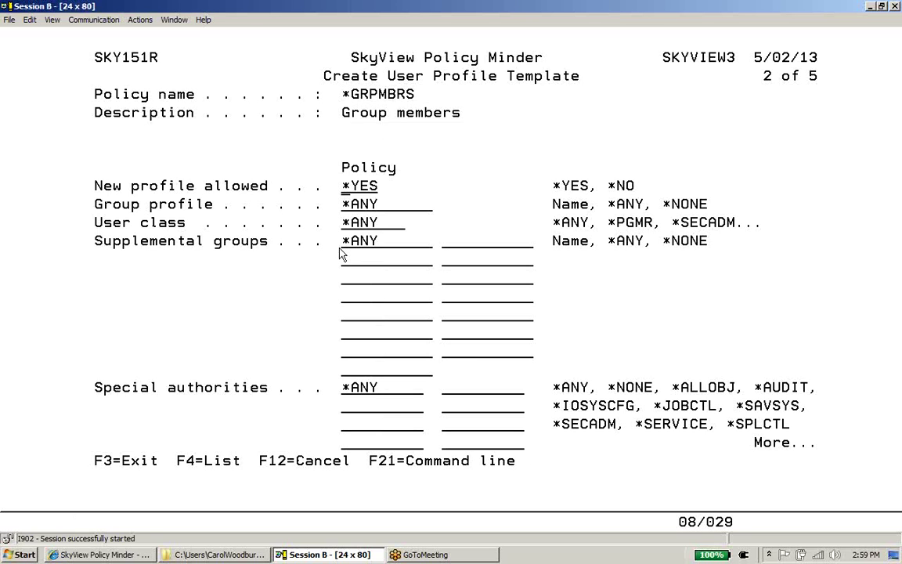
key(Tab)
key(Tab)
key(Tab)
key(Right)
key(Right)
key(Right)
key(BackSpace)
key(BackSpace)
text(NONE)
key(Tab)
key(Tab)
key(Tab)
key(Tab)
key(Tab)
key(Tab)
key(Tab)
key(Tab)
key(Tab)
key(Tab)
key(Tab)
key(Right)
key(Down)
text(NONE)
Set the initial menu to *SIGNOFF and limit capabilities to *YES, and save the new template.
key(Page_Down)
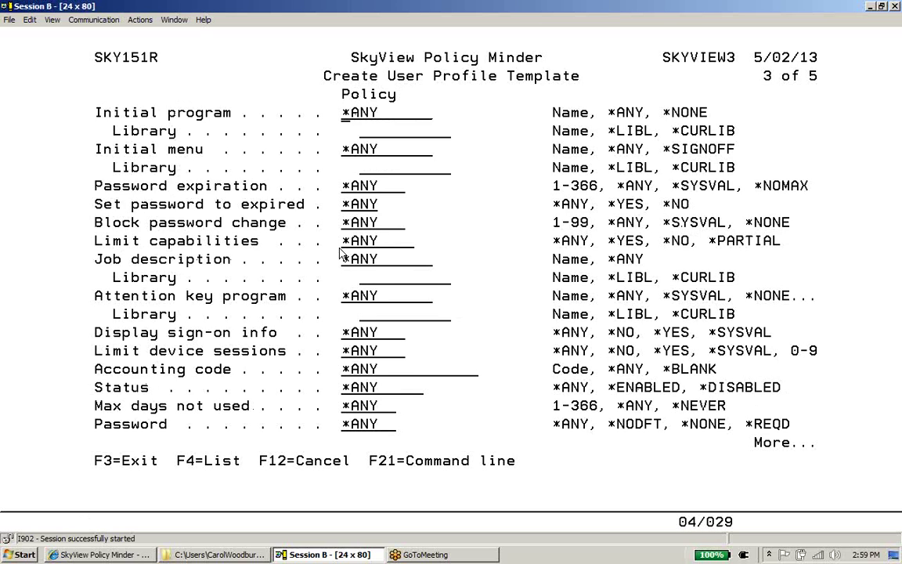
key(Down)
key(Down)
key(Down)
key(Up)
text(*SIGNOFF)
key(Tab)
key(Down)
key(Down)
key(Down)
key(Down)
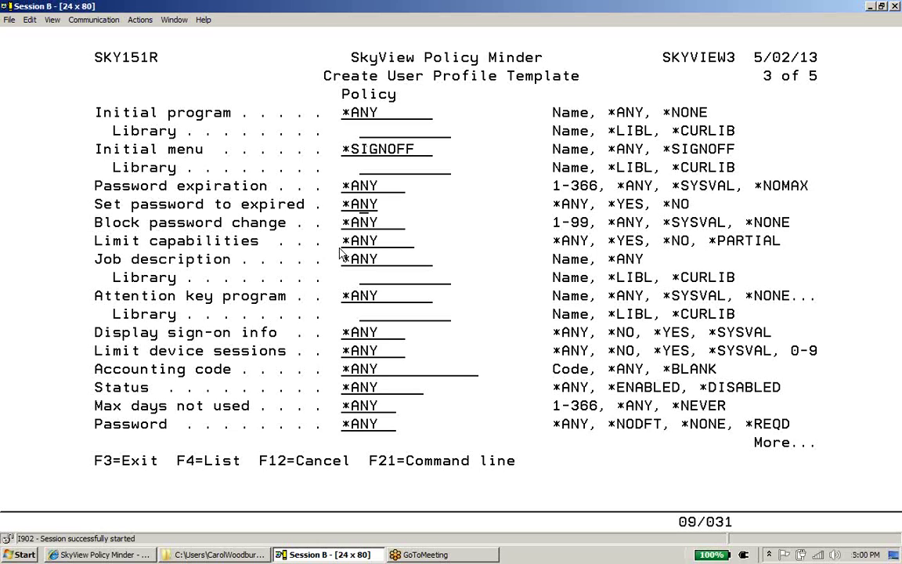
key(Left)
text(*YES)
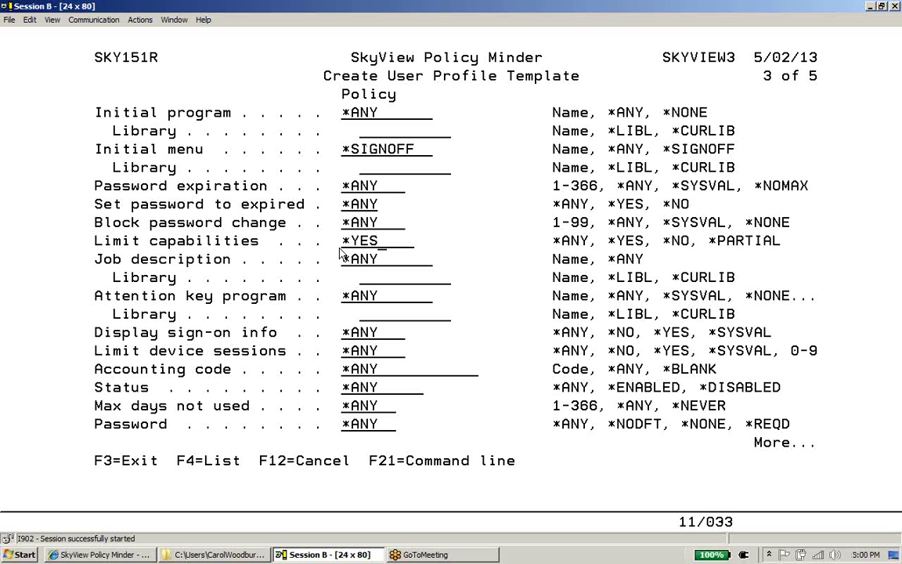
key(Page_Down)
key(Page_Down)
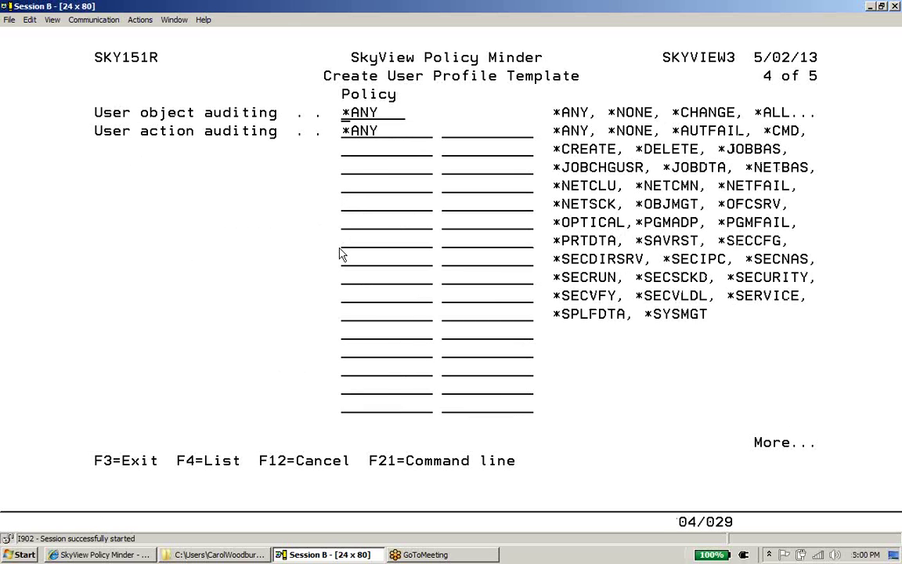
key(Return)
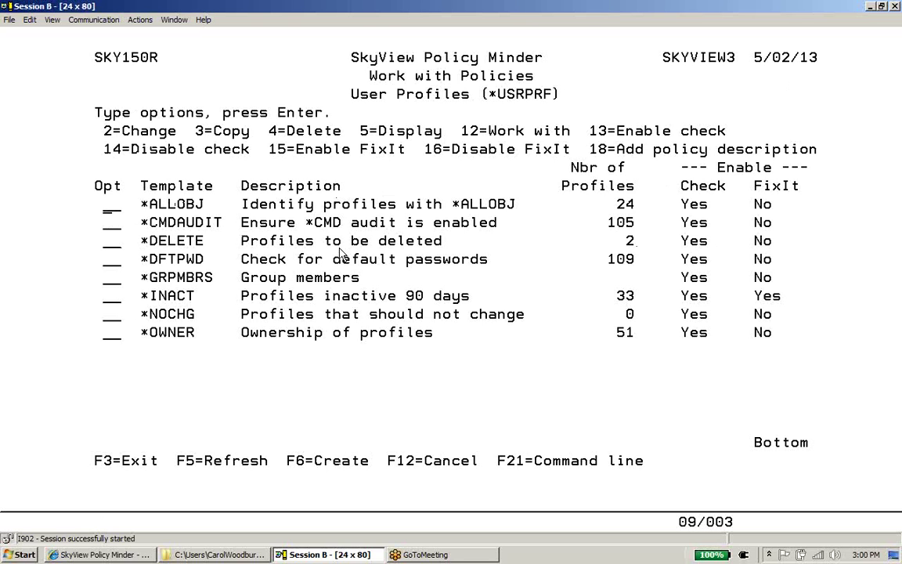
Run the CHECK command from the main menu for category *USRPRF and template *GRPMBRS.
key(F3)
text(check)
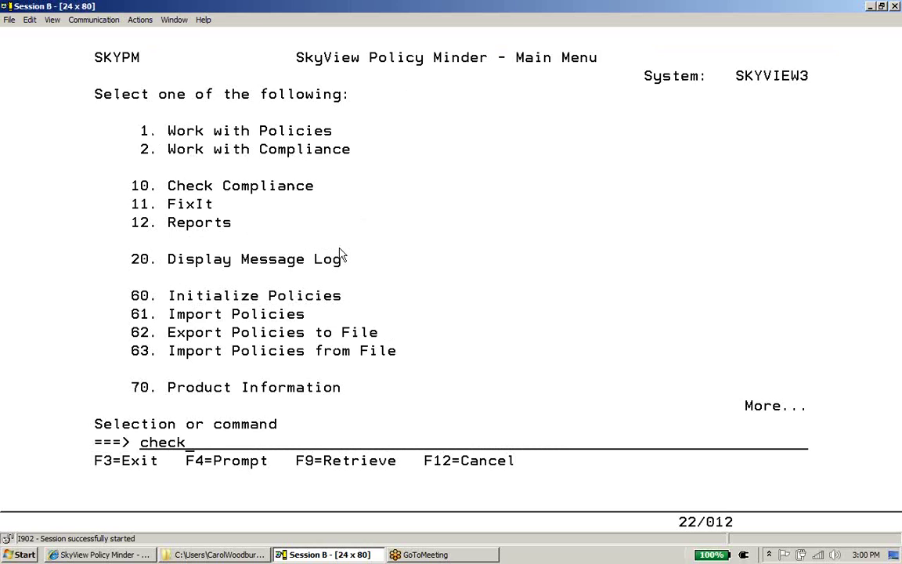
key(F4)
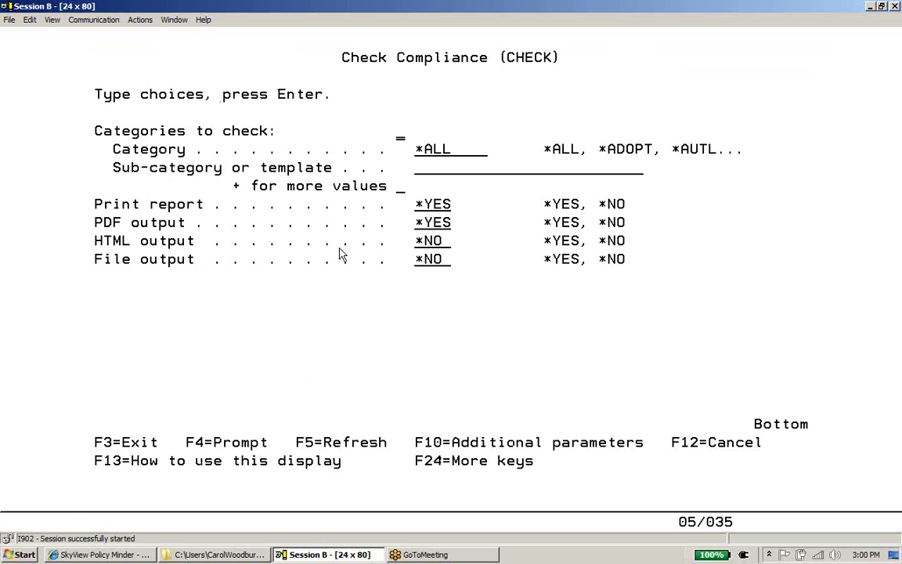
key(Tab)
text(*usrprf)
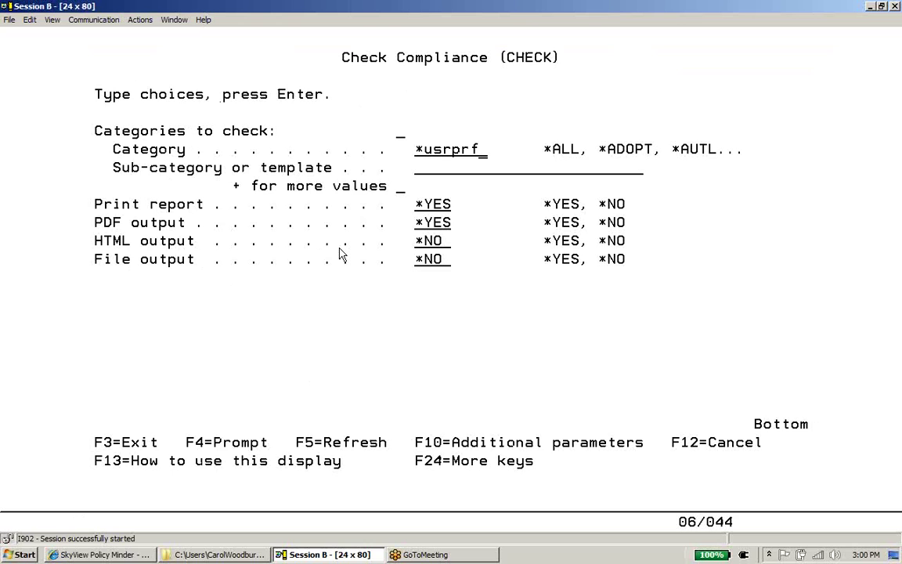
key(Tab)
text(*grpmbrs)
key(Return)
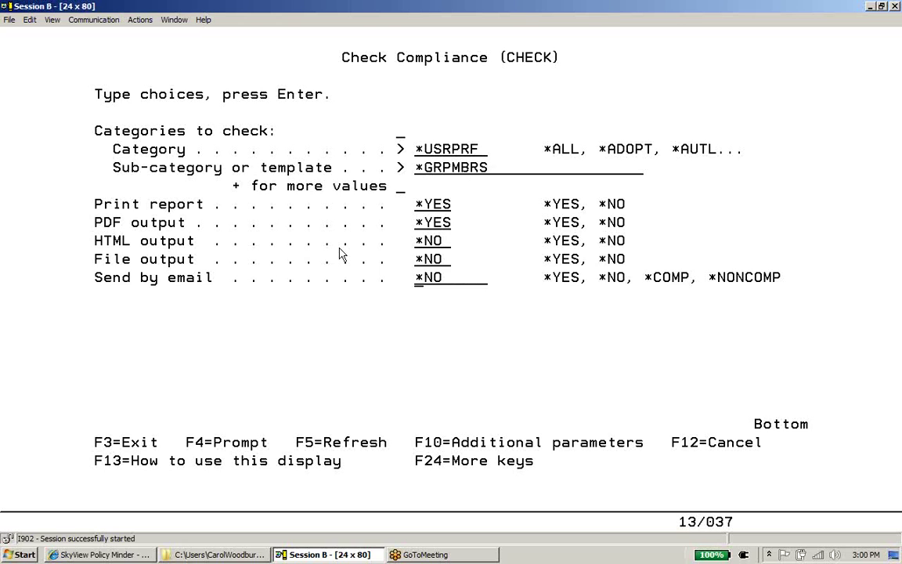
key(Return)
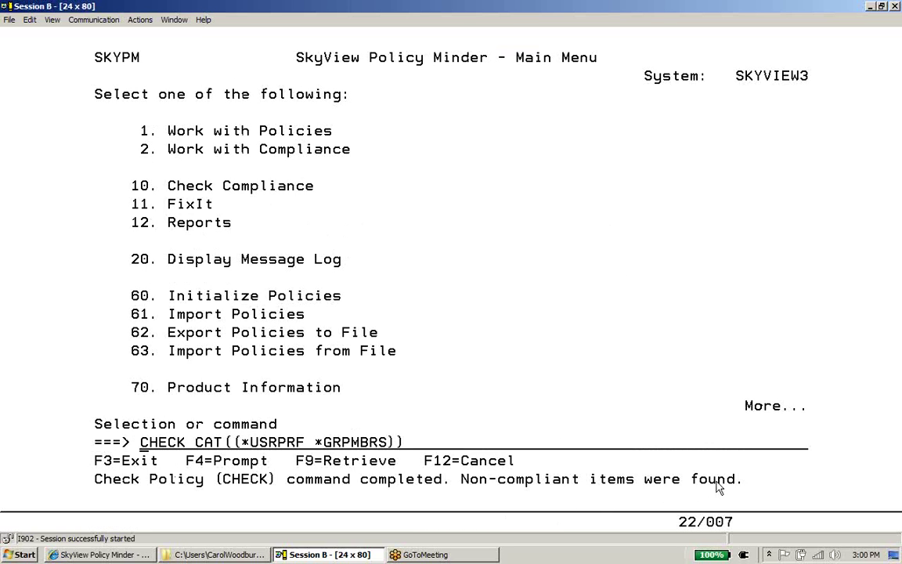
Open the User Profiles category for working with compliance.
text(2)
key(End)
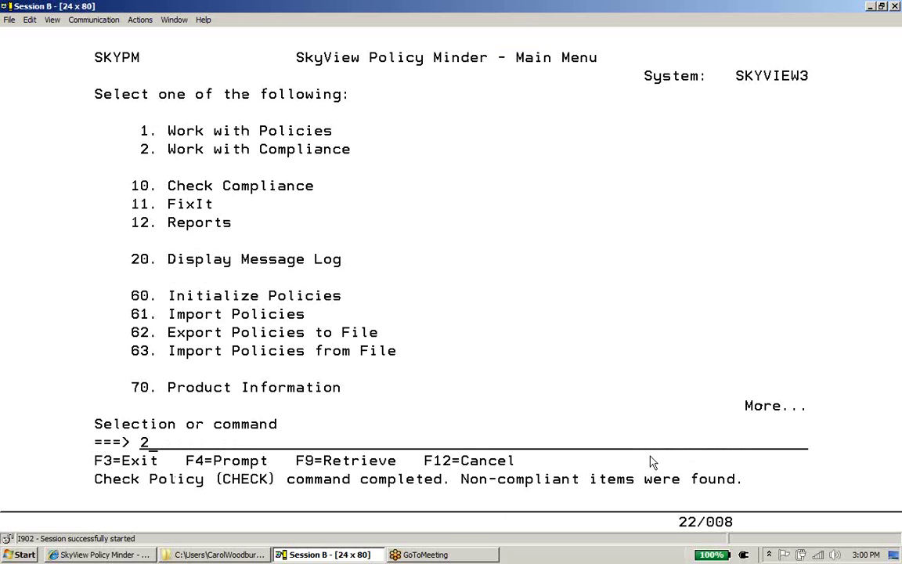
text(\)
key(Left)
key(Right)
key(BackSpace)
key(Return)
key(Tab)
text(5)
key(Return)
Open the list of member profiles for the *GRPMBRS template to view their compliance.
key(Tab)
key(Tab)
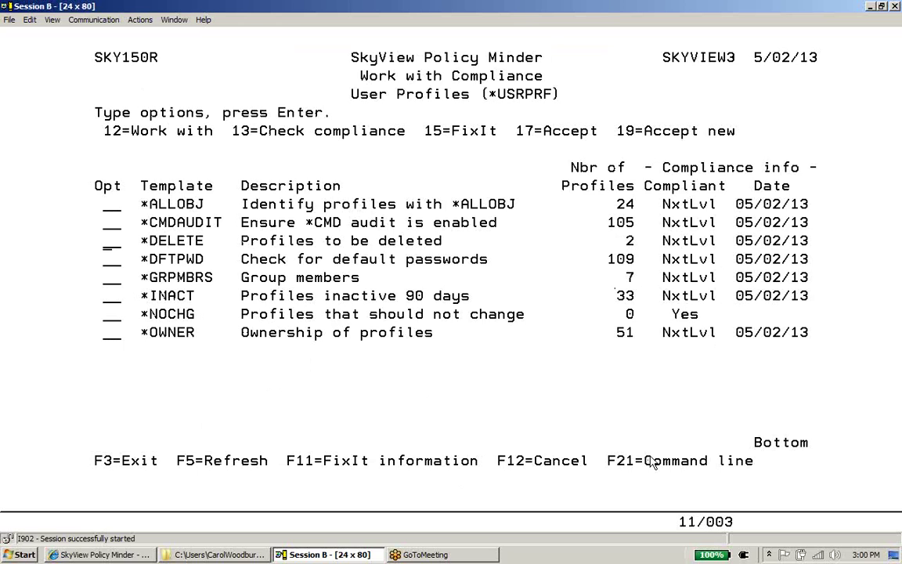
key(Tab)
key(Tab)
text(1)
key(Return)
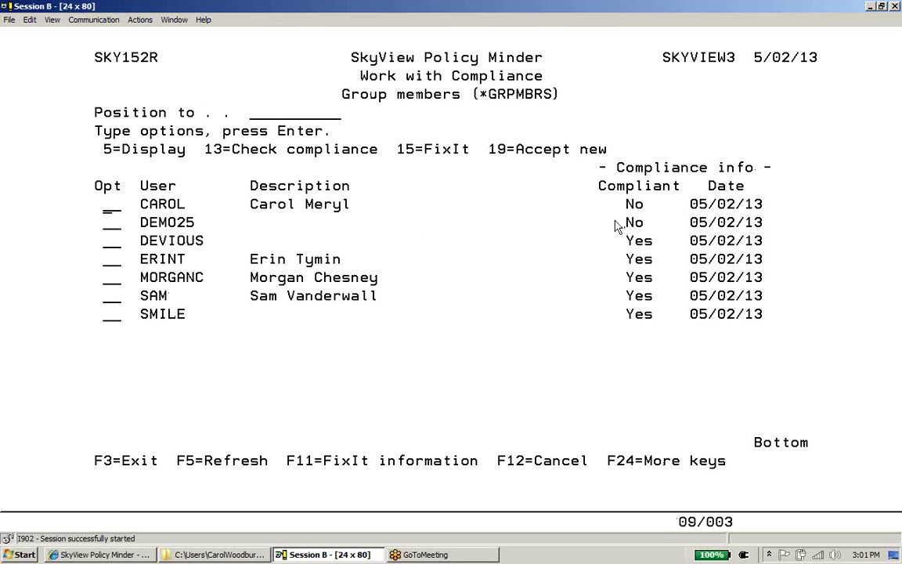
Subset the group member list to the non-compliant user profiles.
key(shift+F5)
text(N)
key(Return)
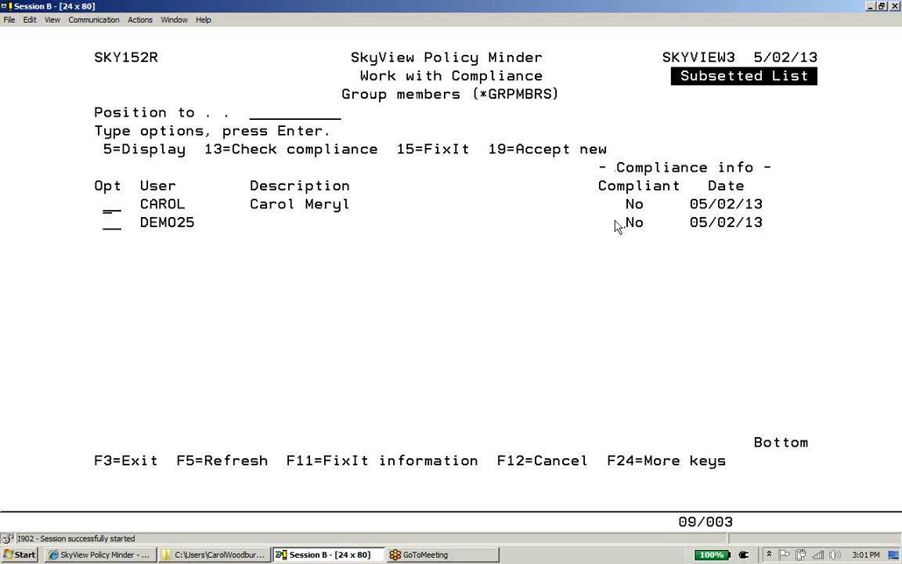
Display the compliance details of the first non-compliant user profile and examine its first two pages.
text(5)
key(Return)
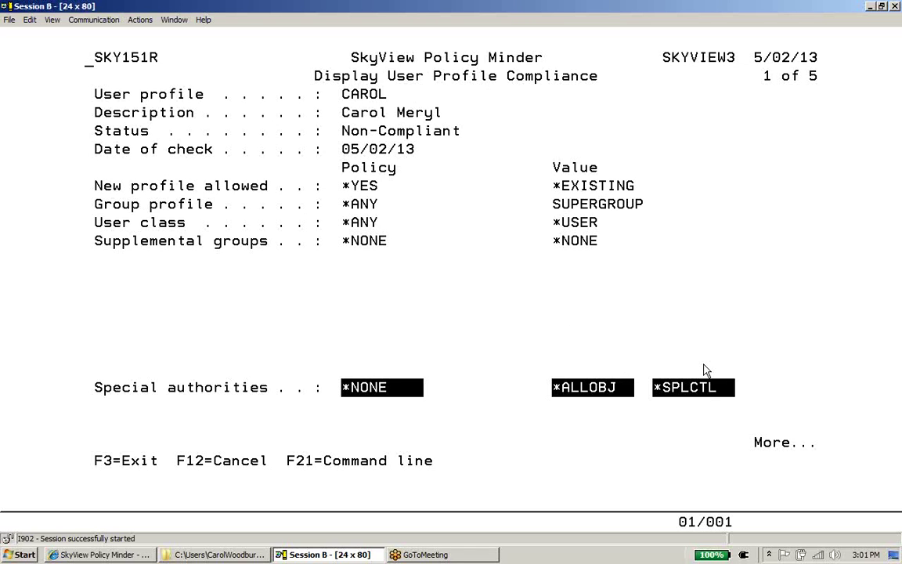
key(Page_Down)
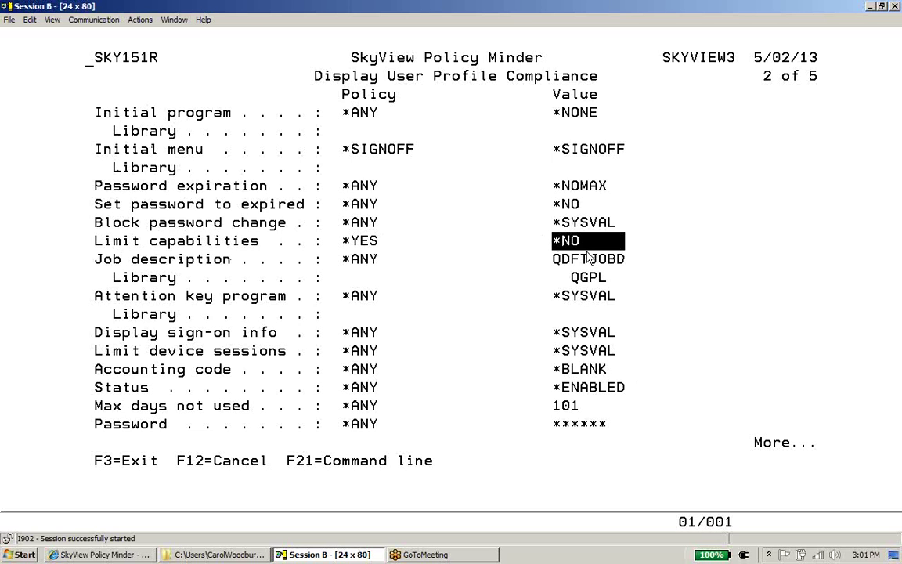
Leave the compliance details and open the User Profiles category for working with policies.
key(F3)
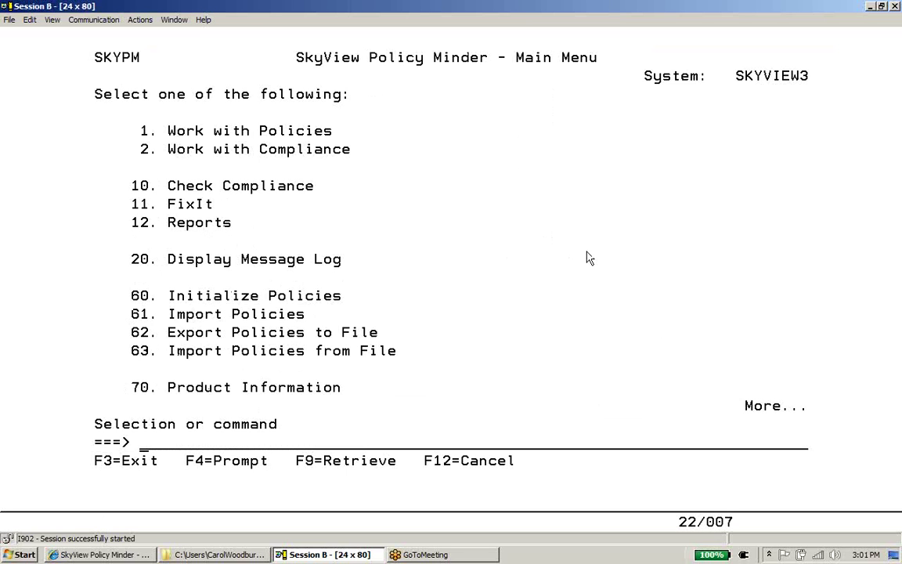
text(1)
key(Return)
key(Down)
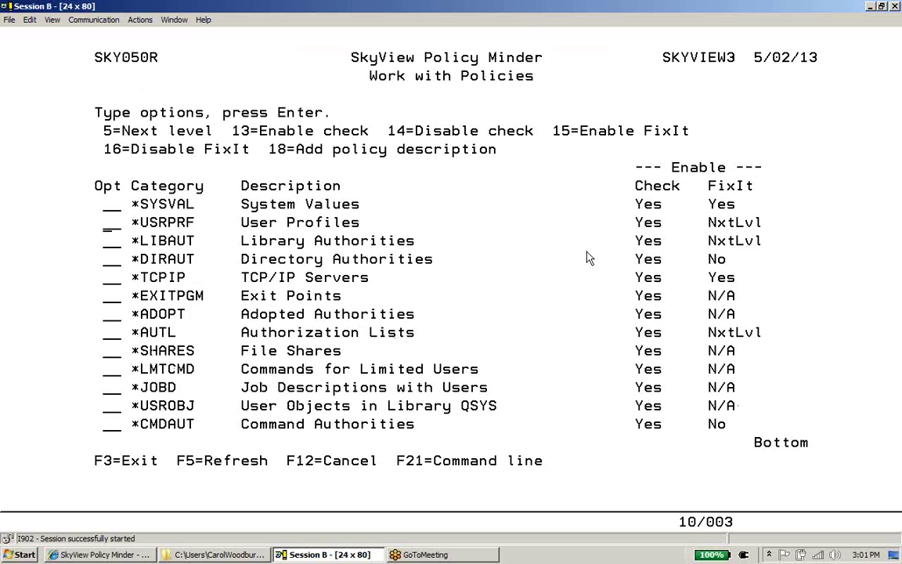
text(5)
key(Return)
Enable FixIt for the *GRPMBRS group members template and return to the main menu.
key(Down)
key(Down)
key(Down)
key(Down)
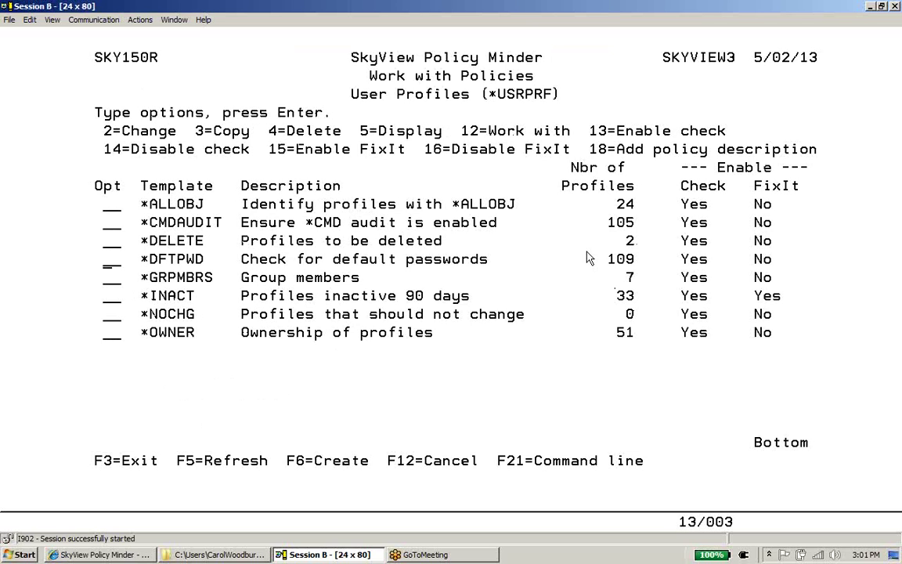
text(15)
key(Return)
key(Return)
key(F3)
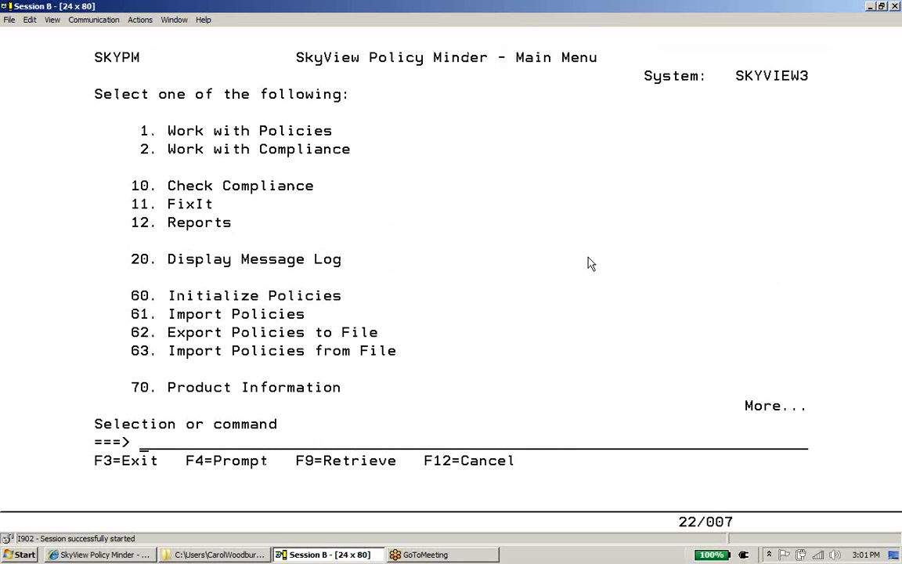
Prompt the FIXIT command and set the category to fix to *usrprf.
text(fixit)
key(F4)
key(Tab)
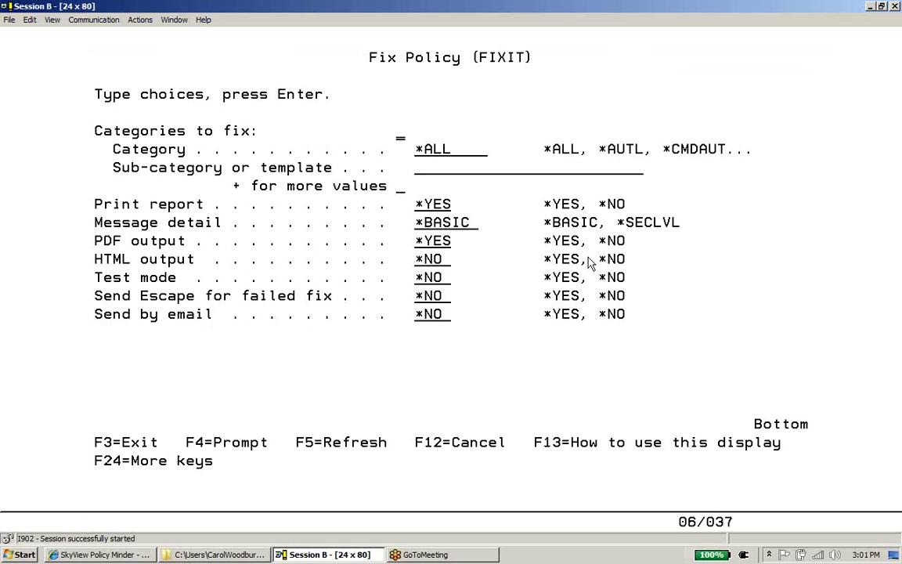
text(8usrpr)
key(BackSpace)
key(BackSpace)
key(BackSpace)
key(BackSpace)
key(BackSpace)
key(BackSpace)
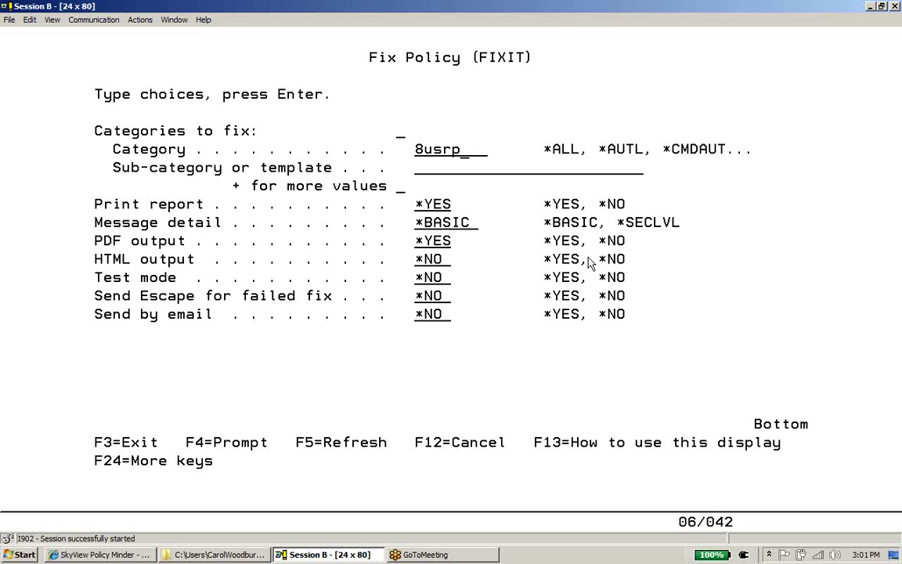
text(*usrprf)
Set the template to *grpmbrs and run the fix with the other options at their defaults.
key(Tab)
text(*grpmbrs)
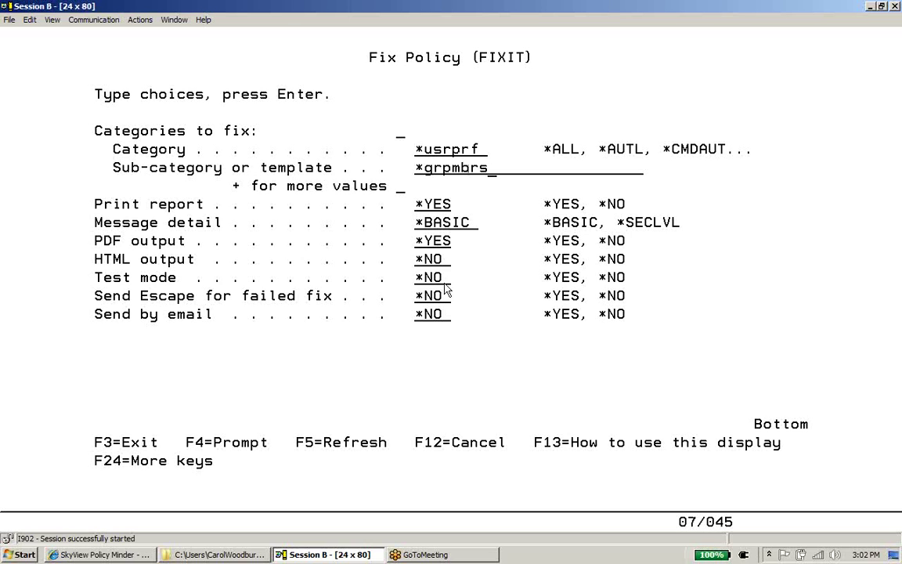
key(Return)
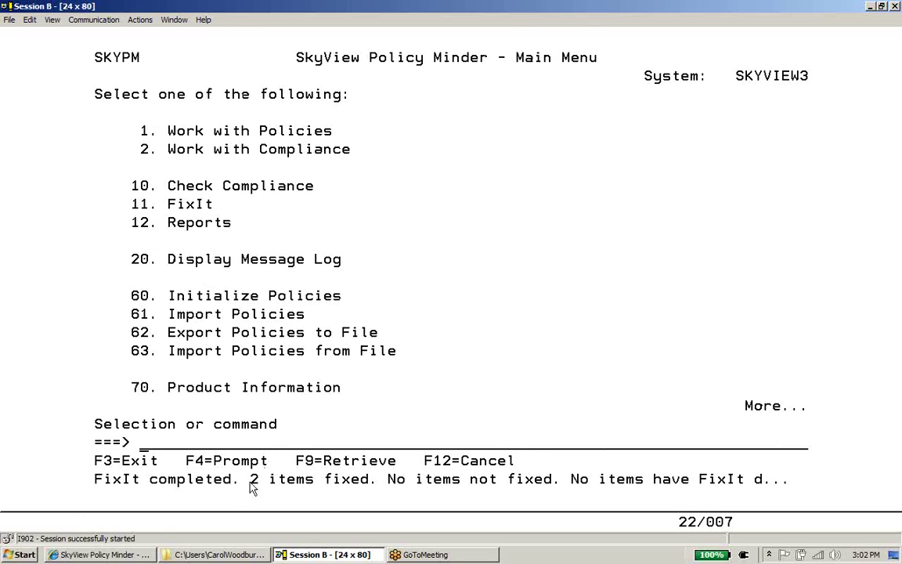
Switch to the Policy Minder web interface in Internet Explorer and list the SKYVIEW3 reports under the reports for all systems.
click(135, 556)
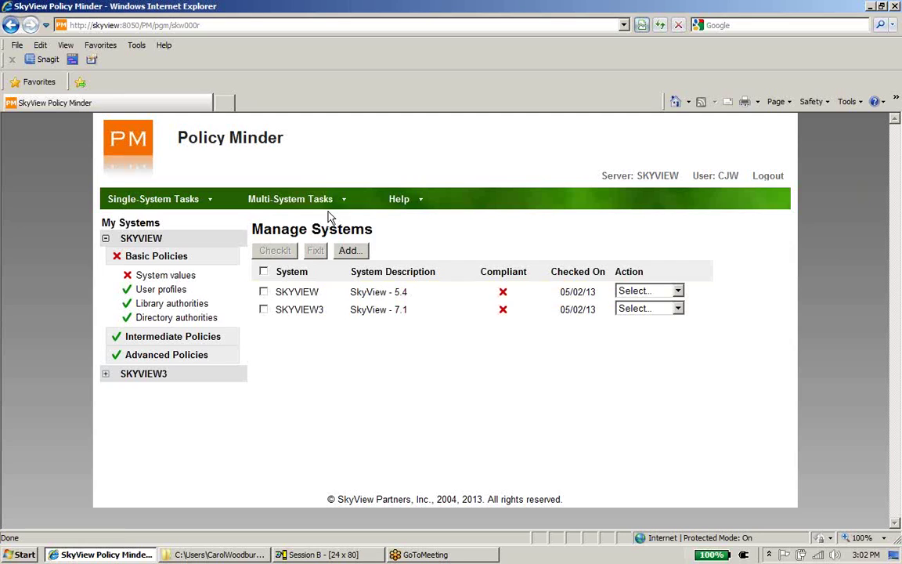
mouse_move(296, 198)
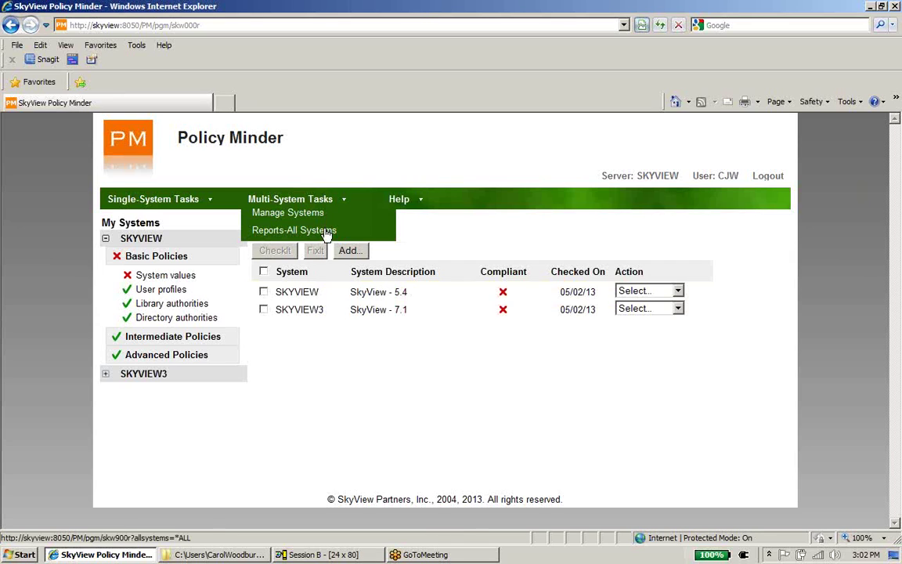
click(298, 229)
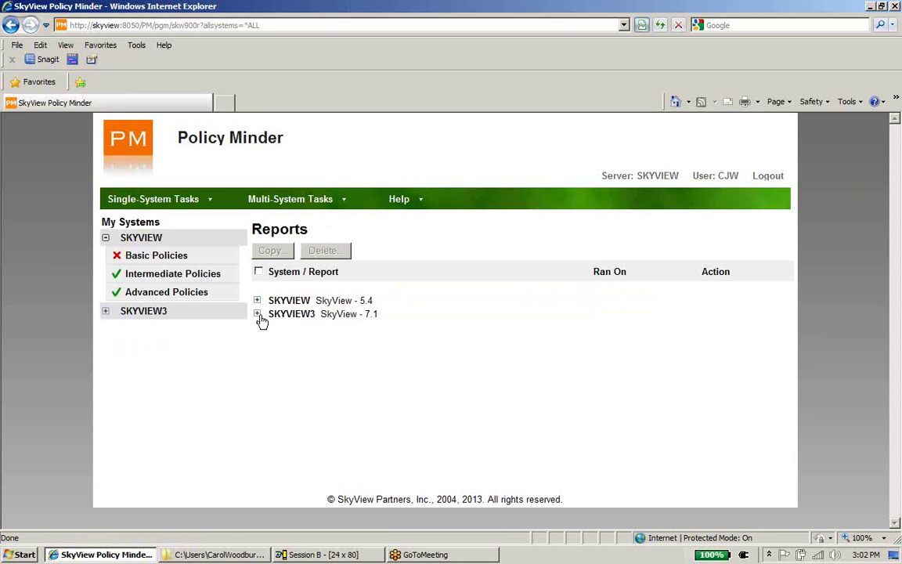
click(257, 314)
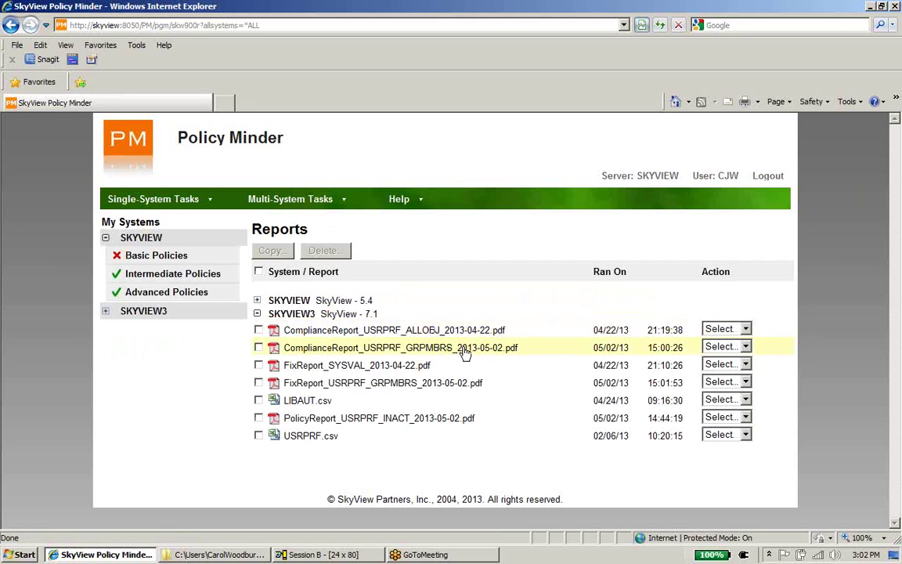
Open ComplianceReport_USRPRF_GRPMBRS_2013-05-02.pdf, examine its bookmarks and first page at 100% zoom, and close the report.
click(335, 347)
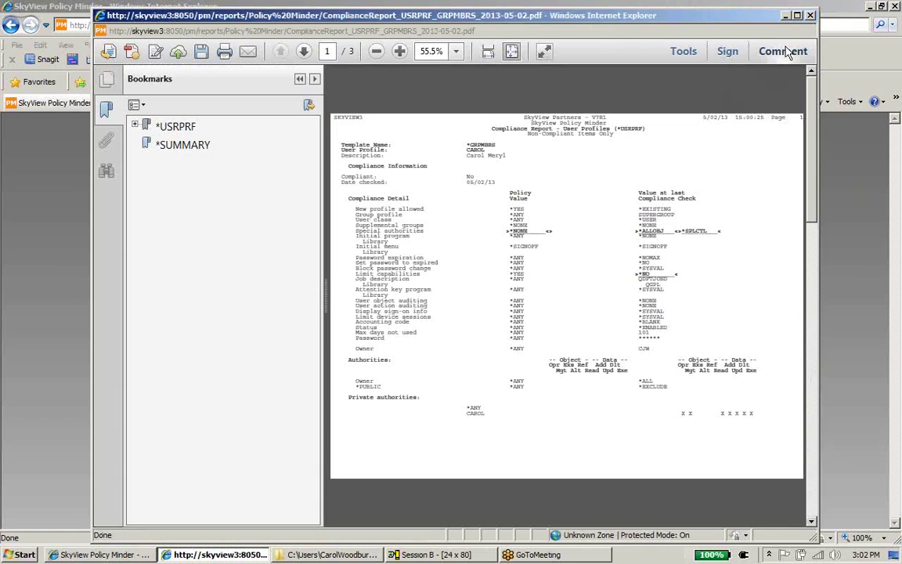
double_click(716, 15)
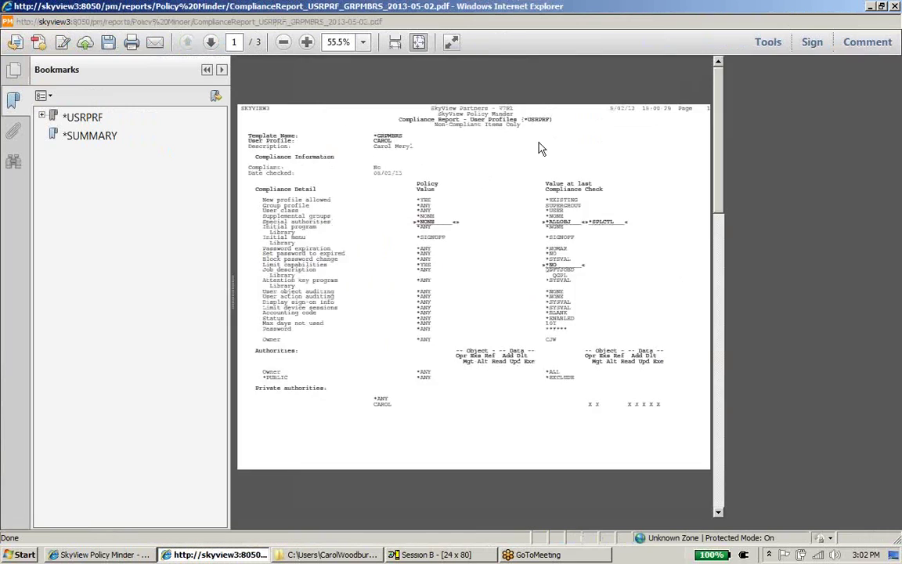
click(43, 117)
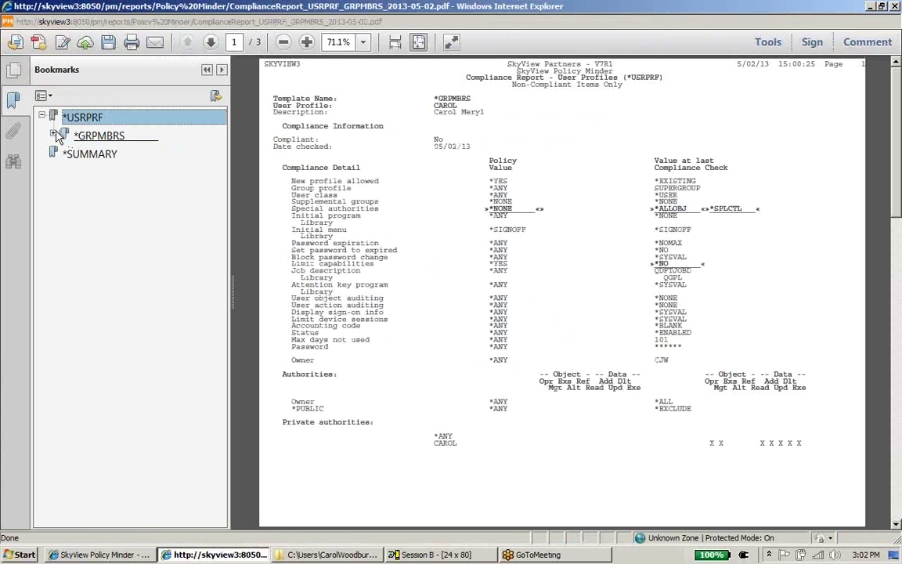
click(54, 133)
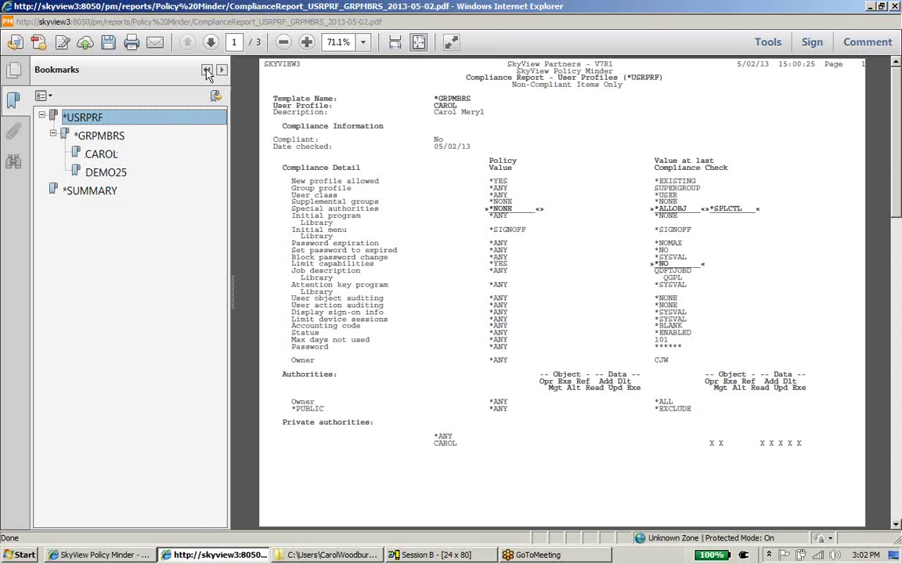
click(207, 71)
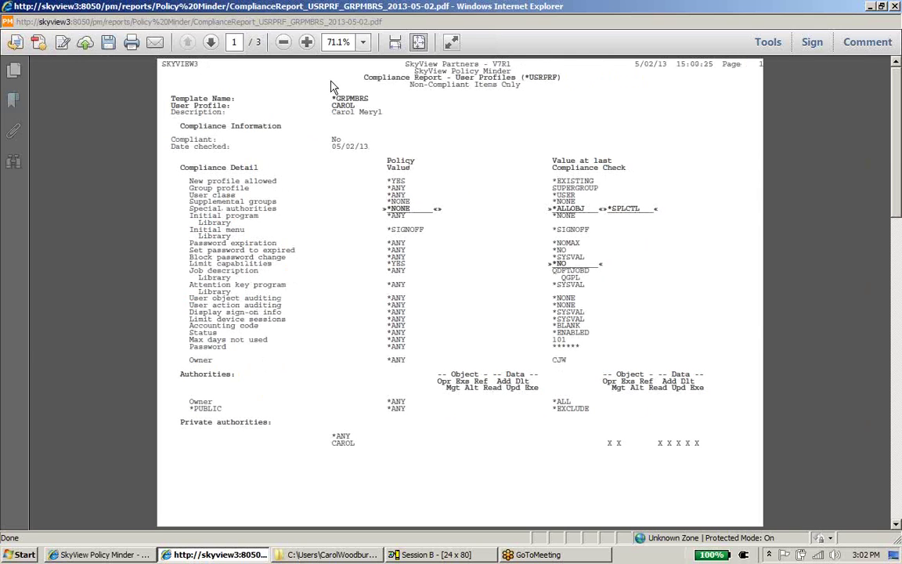
click(307, 42)
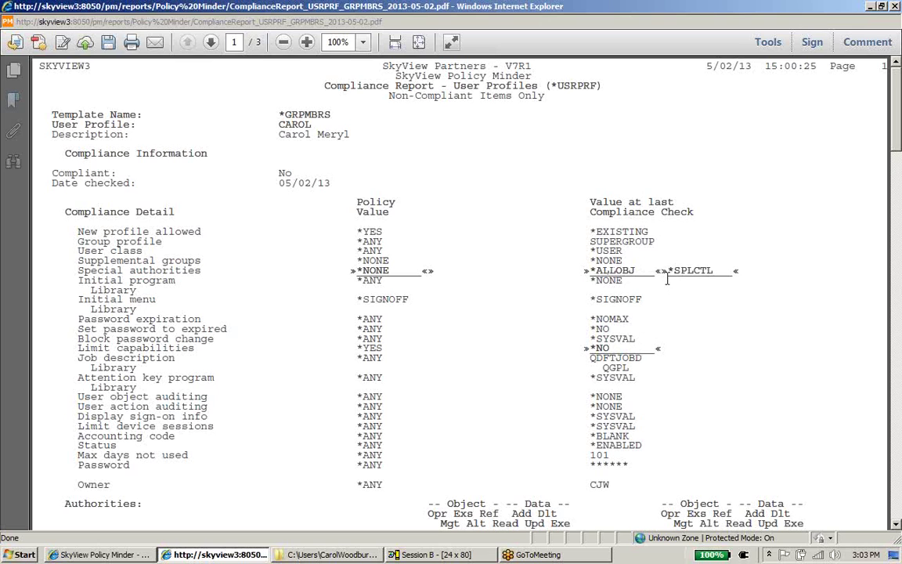
click(896, 7)
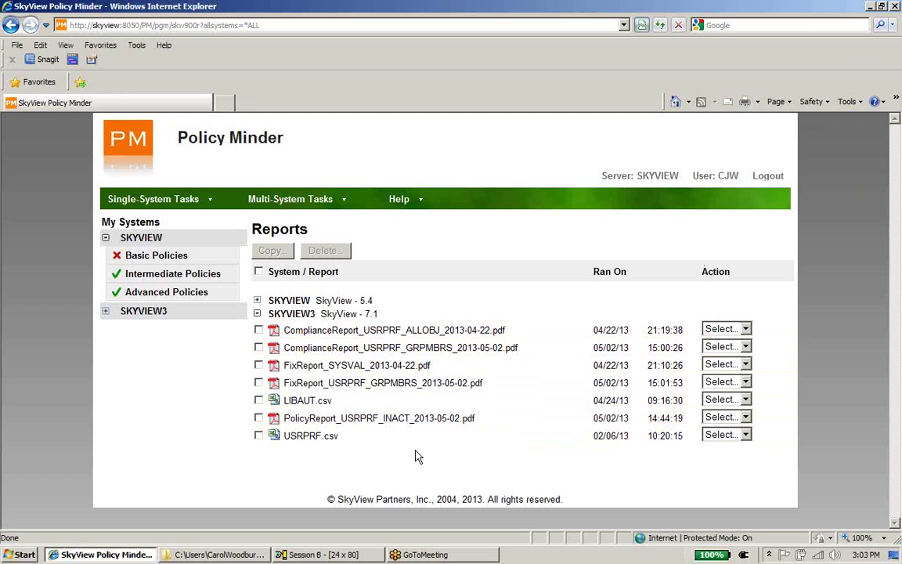
Open FixReport_USRPRF_GRPMBRS_2013-05-02.pdf, examine the fix commands and previous values for each profile, and close the report.
click(381, 383)
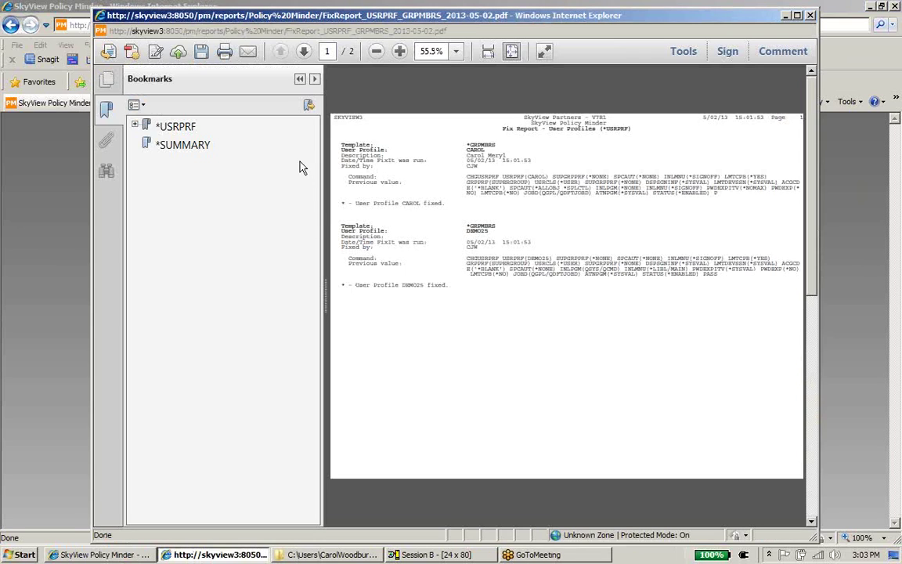
click(302, 81)
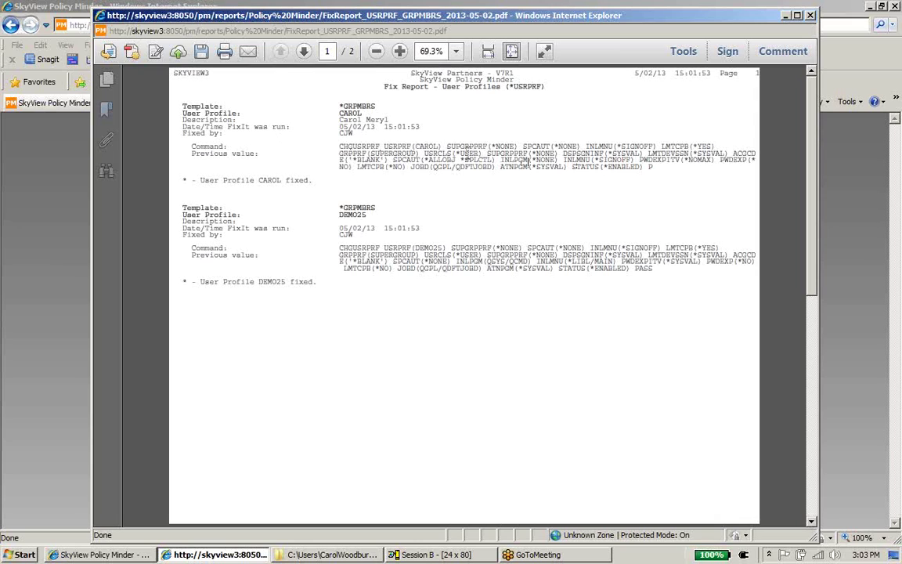
mouse_move(340, 131)
mouse_down()
mouse_move(337, 124)
mouse_move(355, 135)
mouse_up()
click(811, 16)
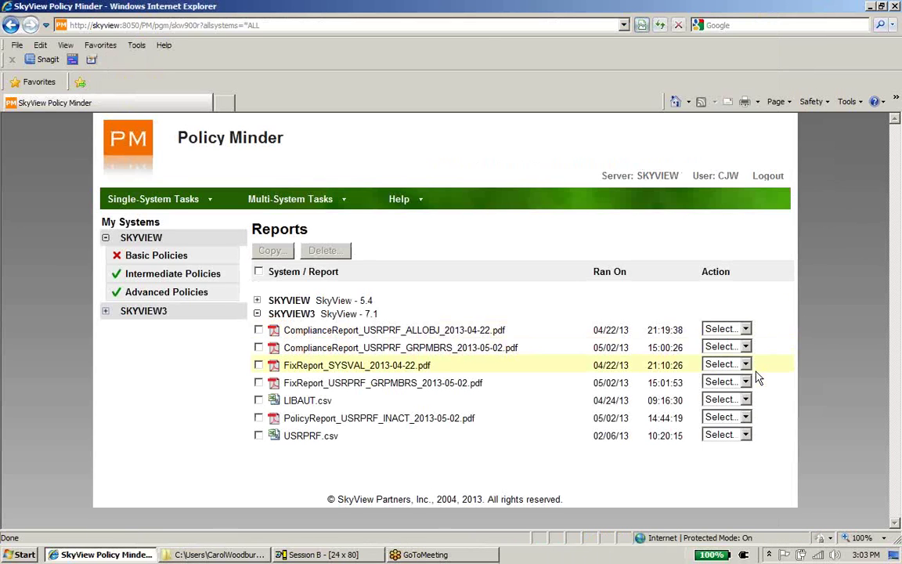